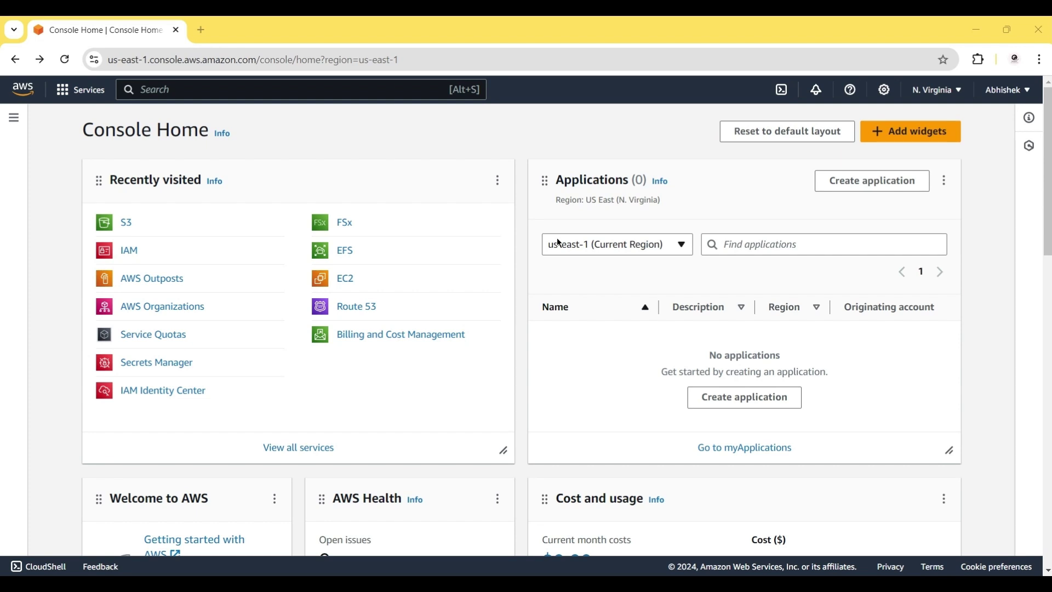
Start creating a general purpose S3 bucket named crr-source-32541 in the US East (N. Virginia) region.
click(125, 222)
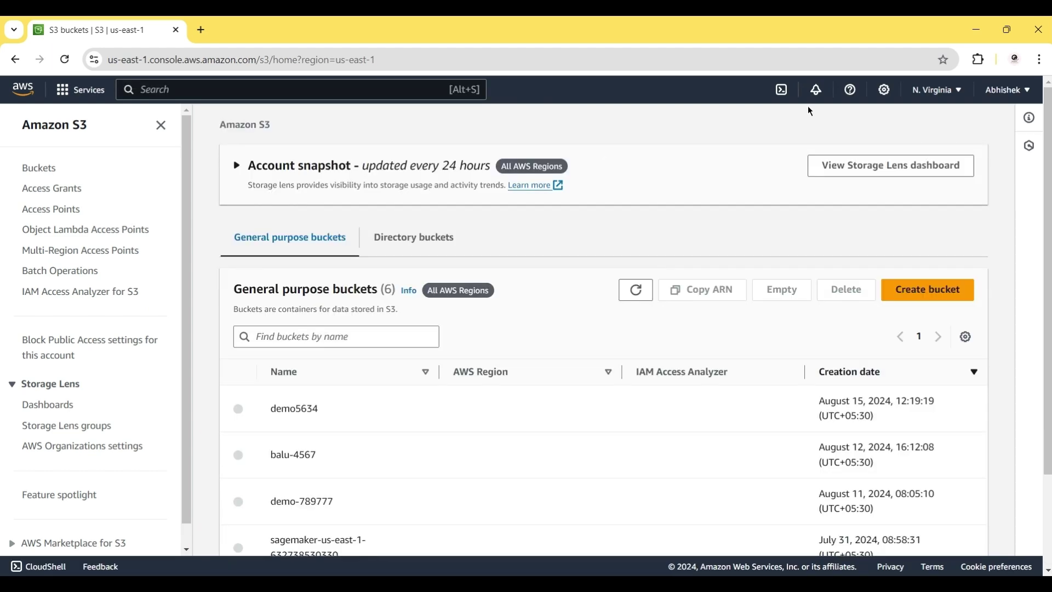
click(937, 91)
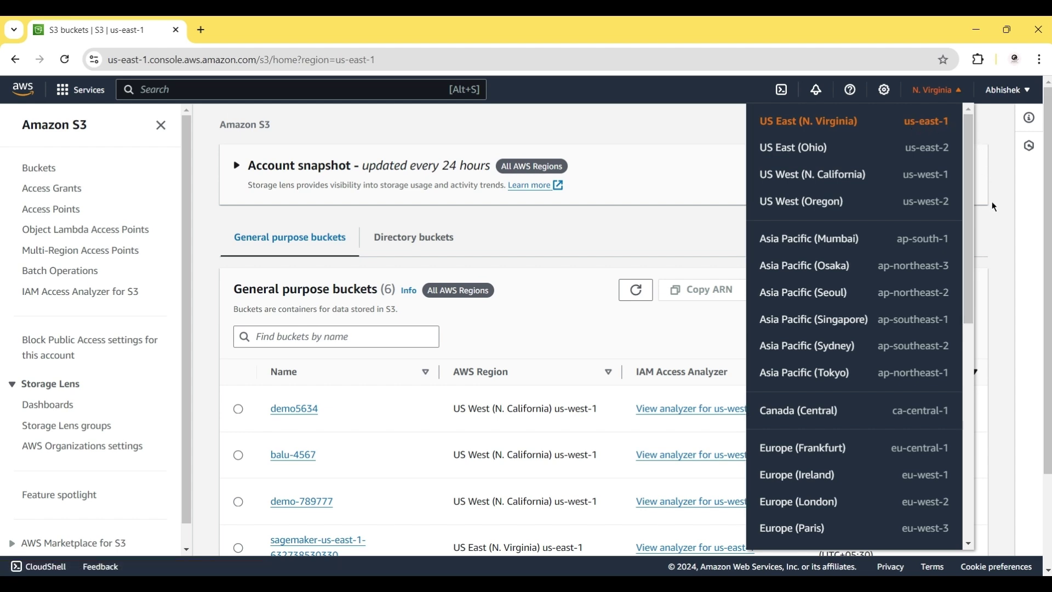
click(1010, 219)
click(931, 289)
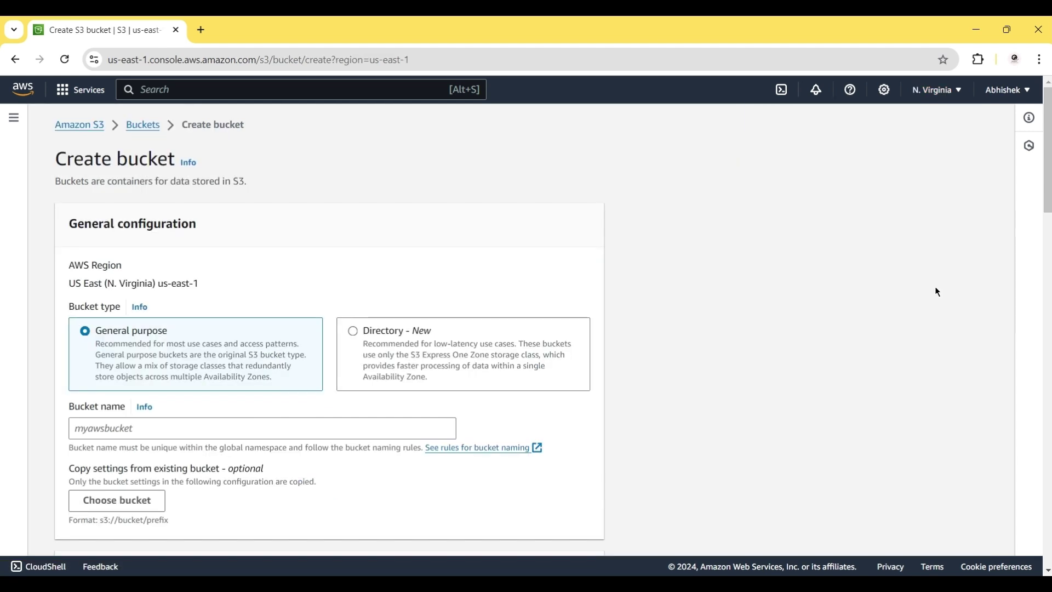
click(207, 431)
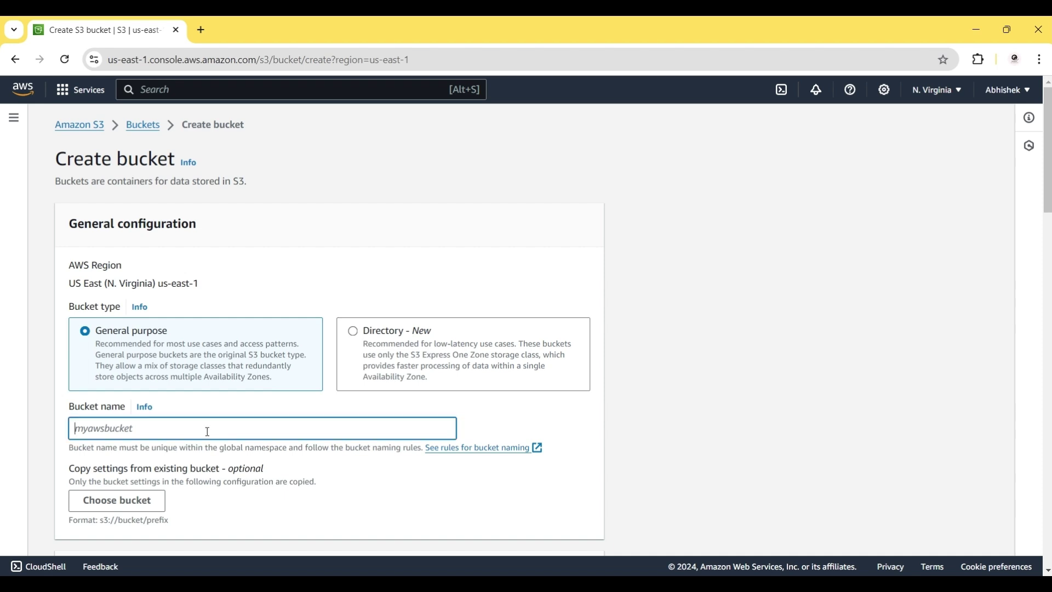
text(crr-s)
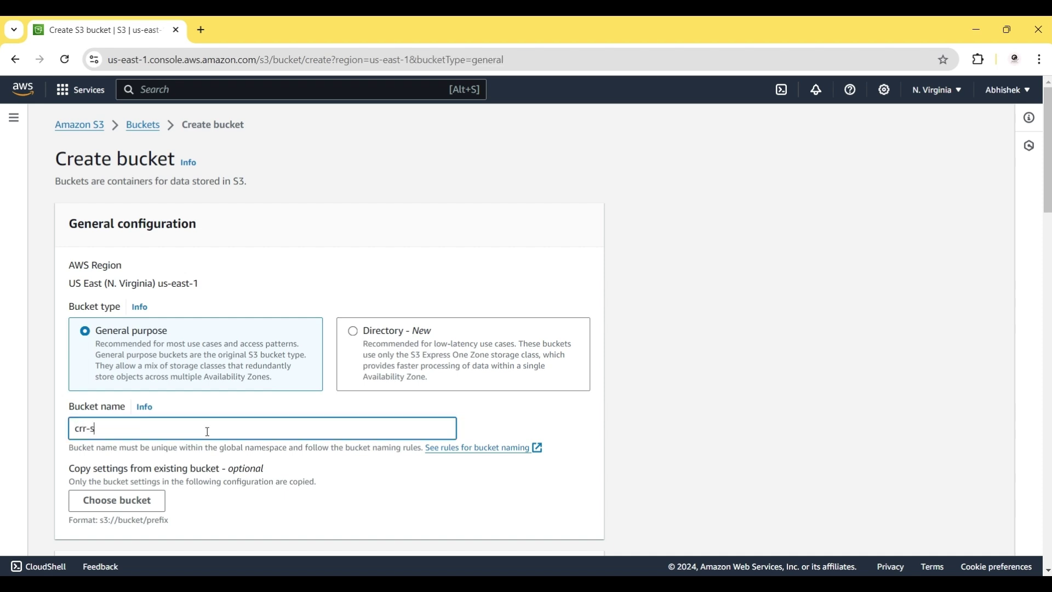
text(ource-32541)
Enable bucket versioning, keep the other settings at their defaults, and create the source bucket.
scroll(207, 431, down, 5)
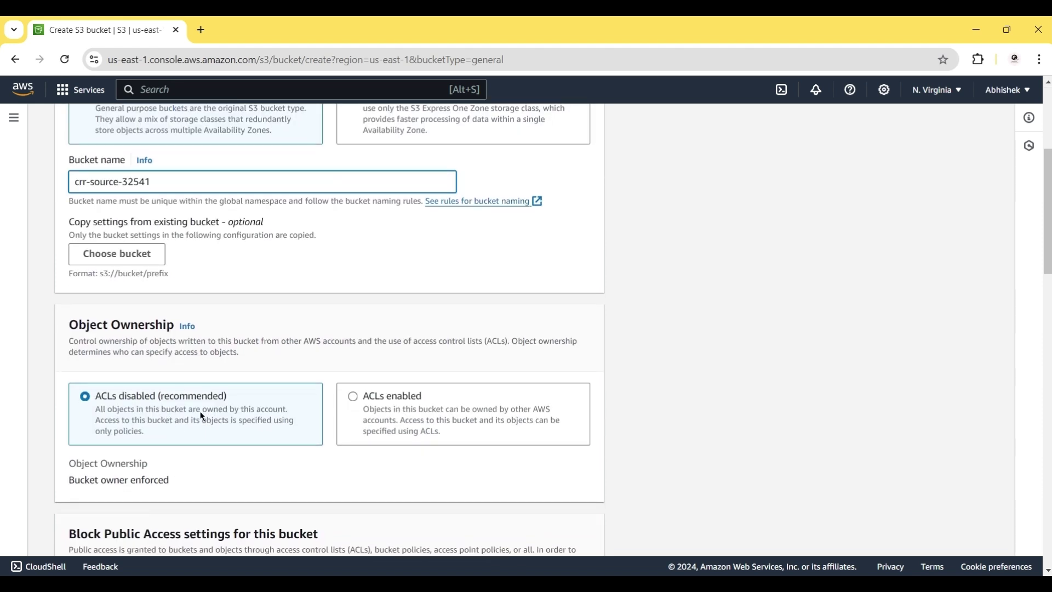
scroll(203, 416, down, 4)
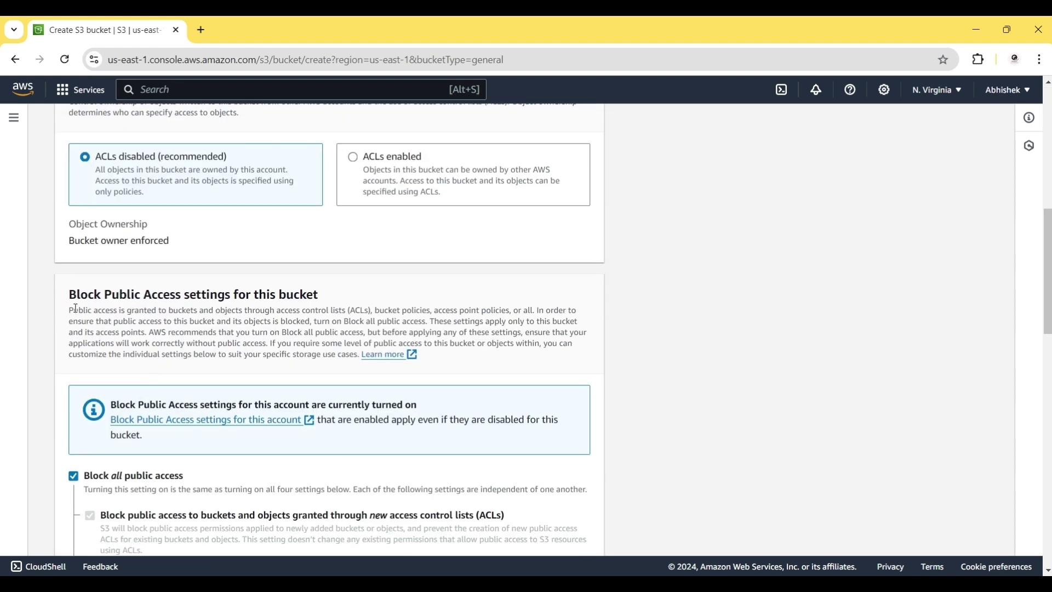
scroll(136, 450, down, 5)
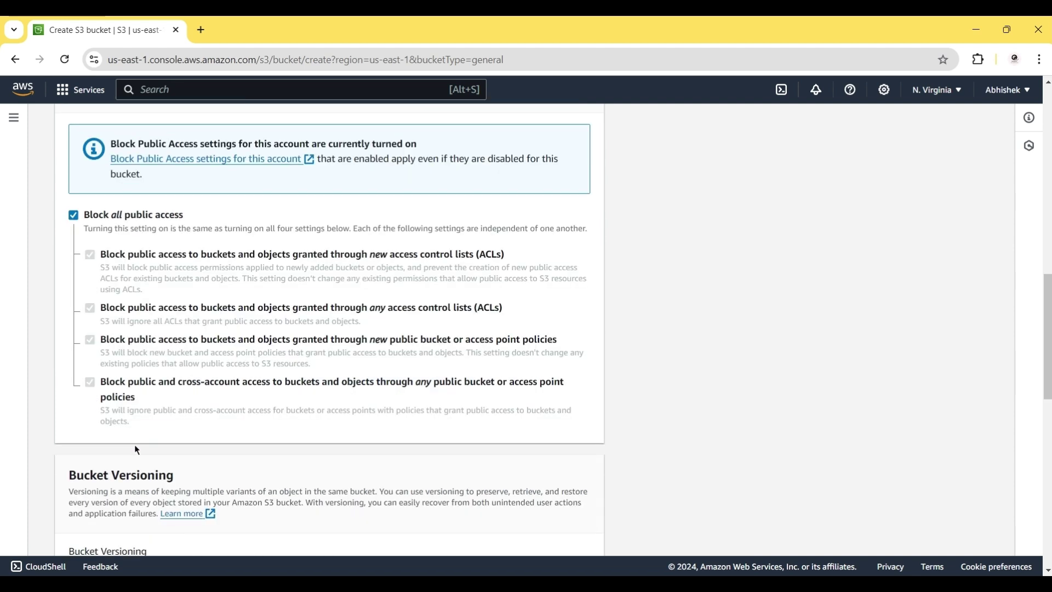
scroll(136, 449, down, 3)
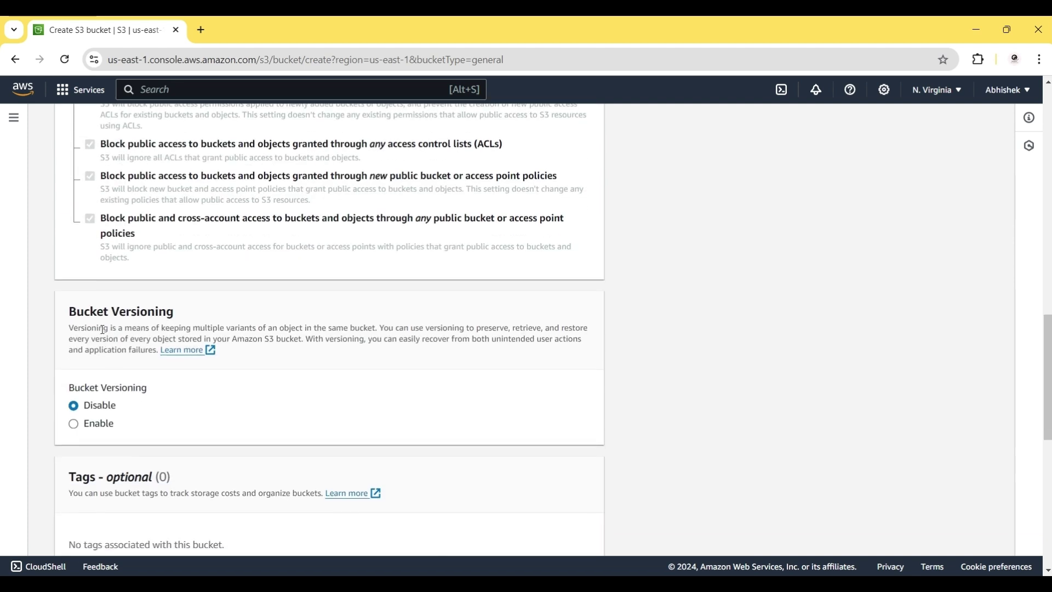
click(74, 424)
scroll(224, 412, down, 8)
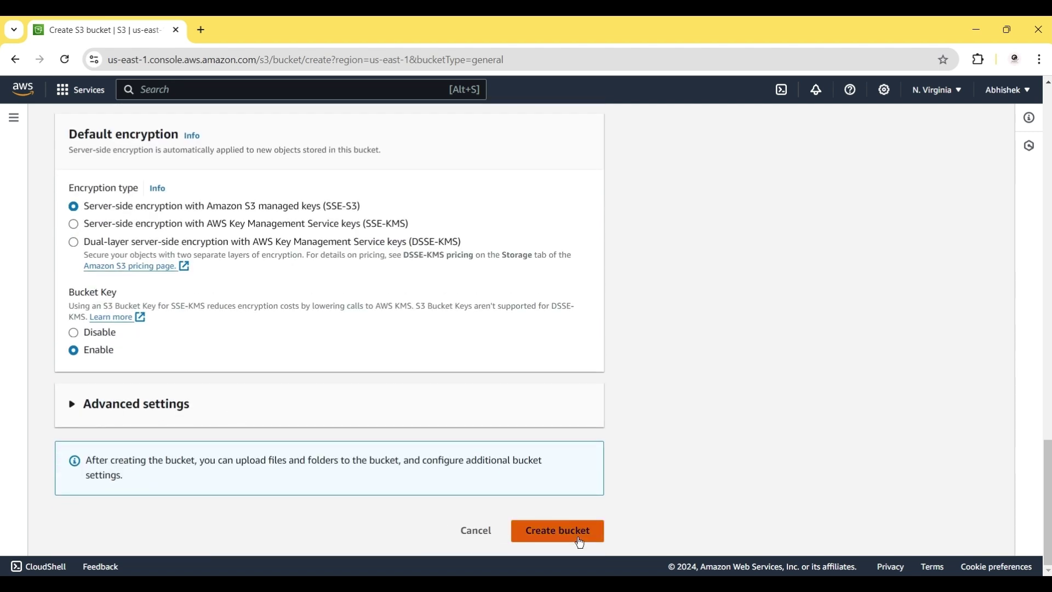
click(579, 543)
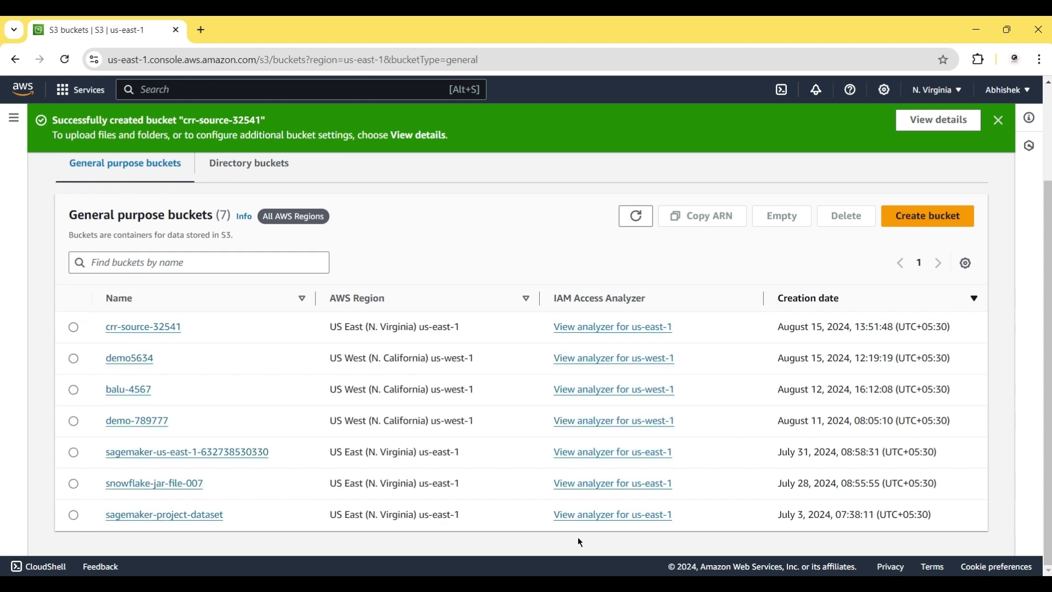
Switch the region to US West (N. California) and start a new bucket named crr-dest-3254.
scroll(662, 296, up, 2)
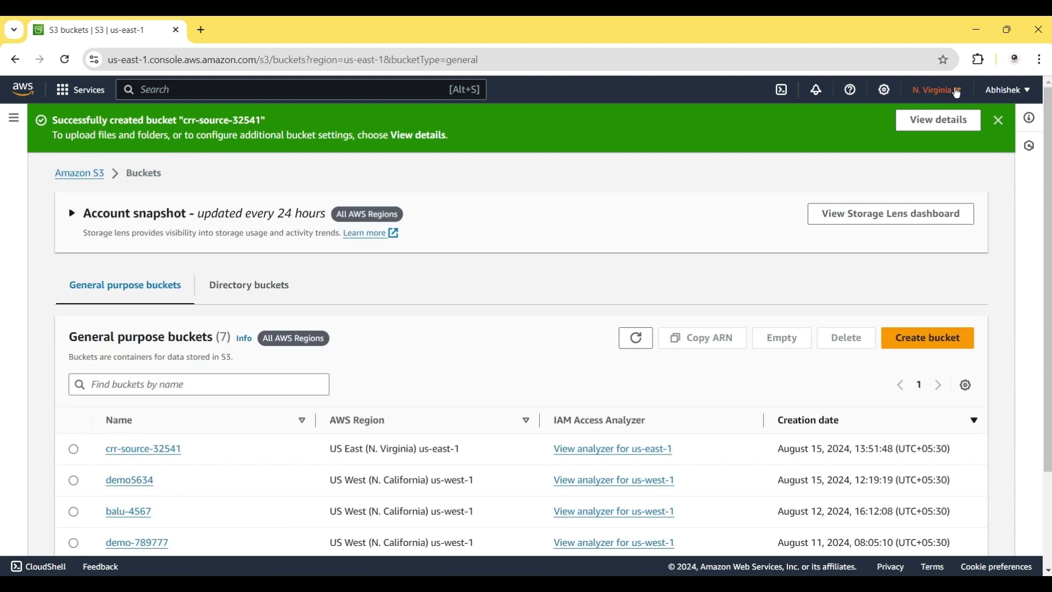
click(957, 92)
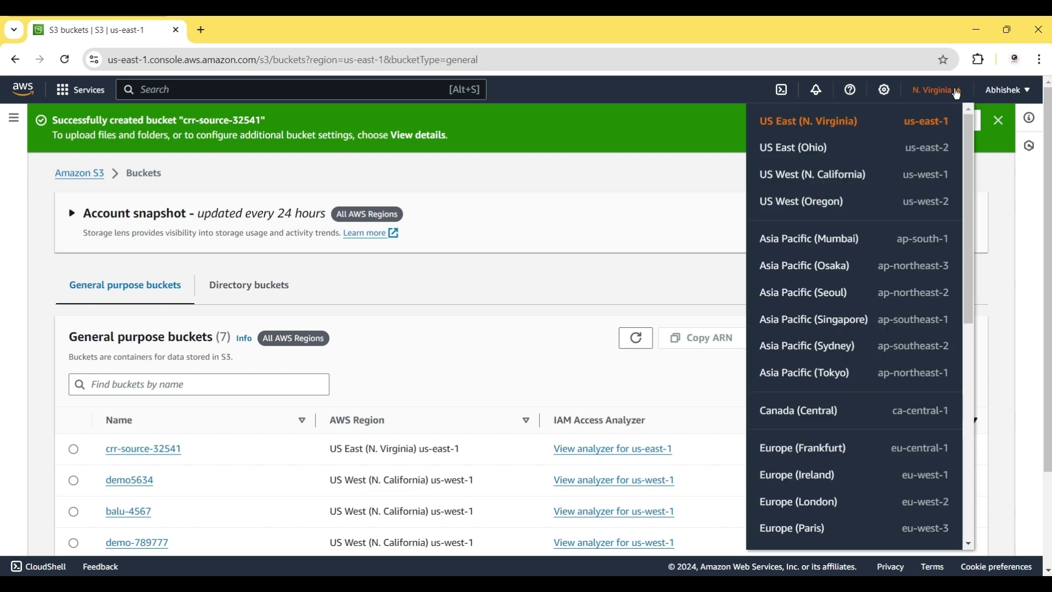
click(915, 185)
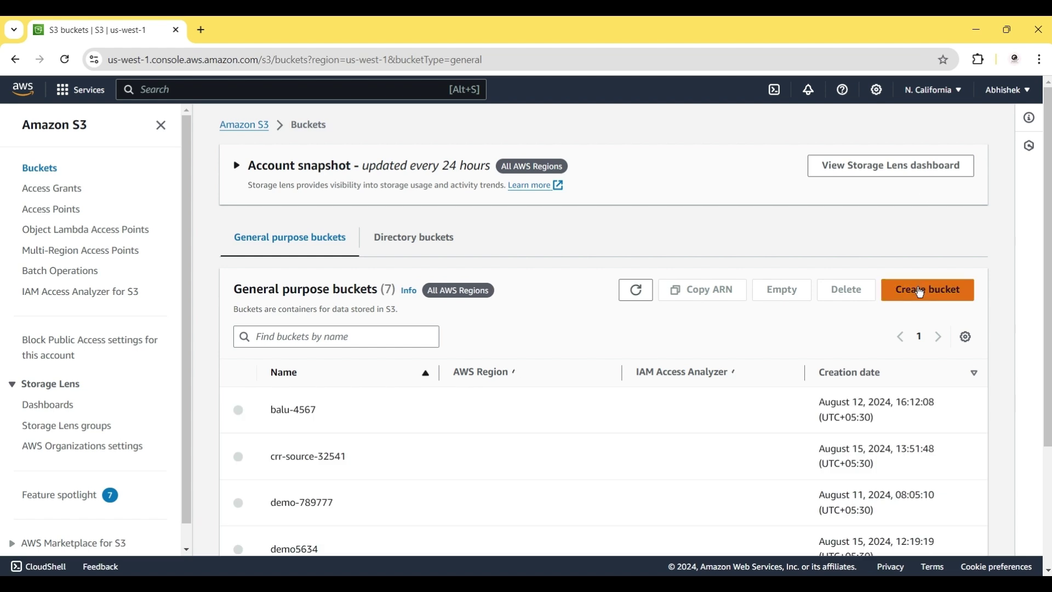
click(919, 290)
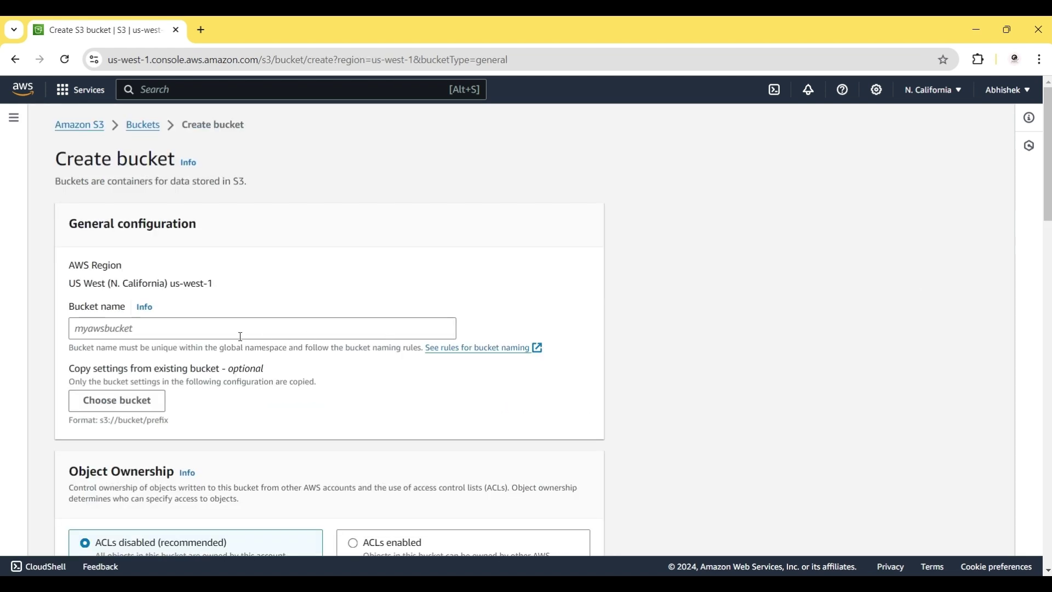
click(233, 325)
text(crr-de)
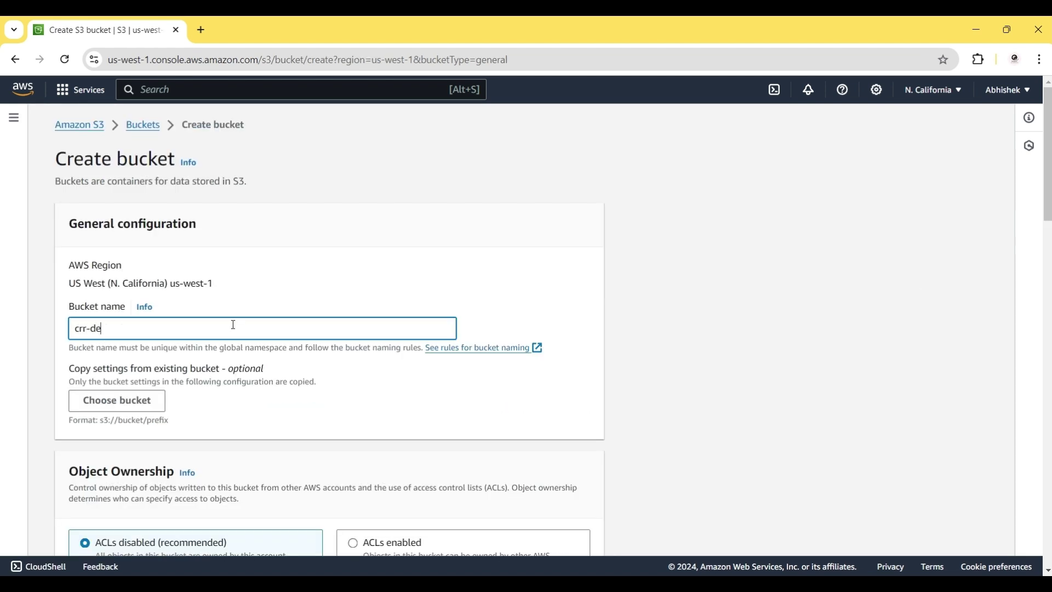
text(st-3254)
Enable versioning for the destination bucket, keep the other defaults, and create it.
scroll(225, 364, down, 4)
scroll(225, 364, down, 1)
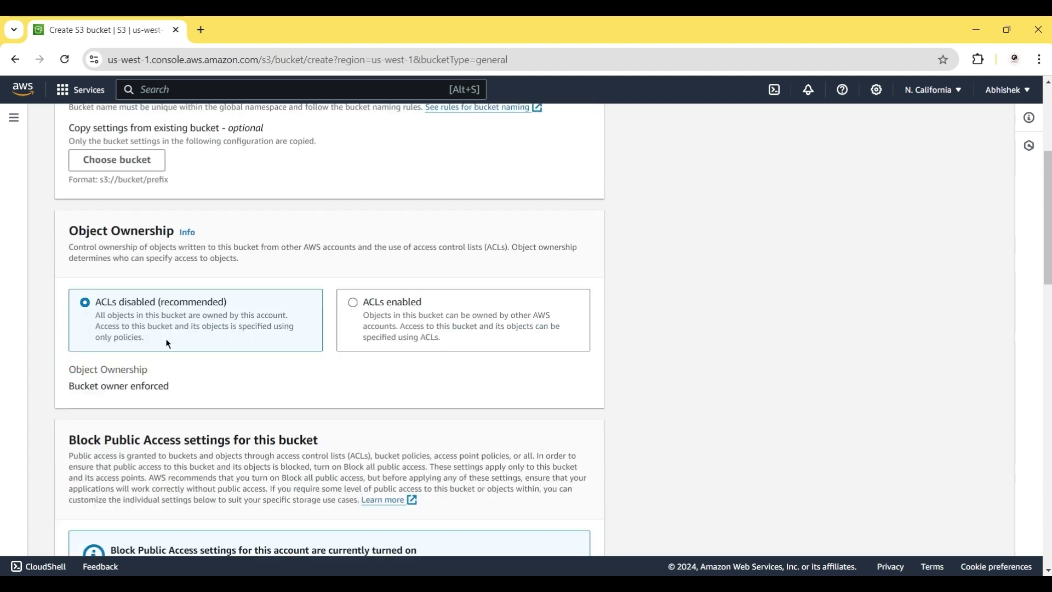
scroll(194, 340, down, 4)
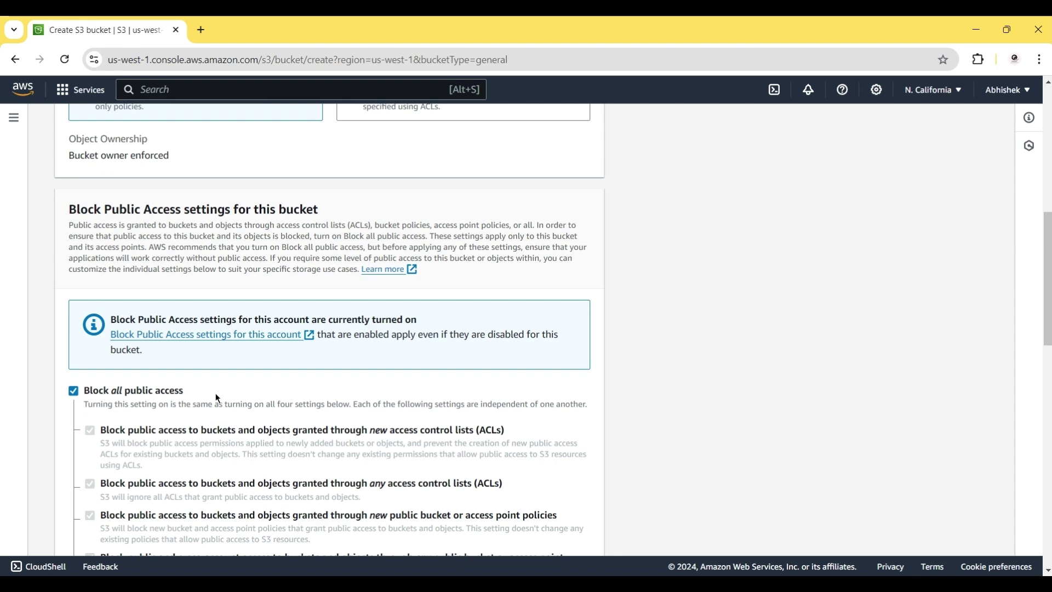
scroll(217, 393, down, 6)
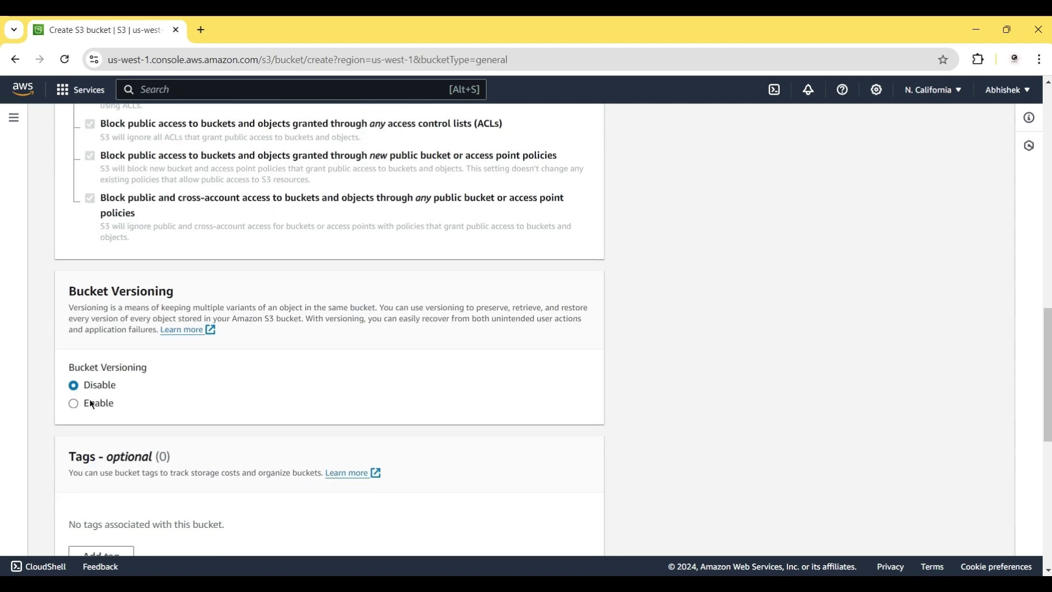
click(99, 404)
scroll(164, 411, down, 8)
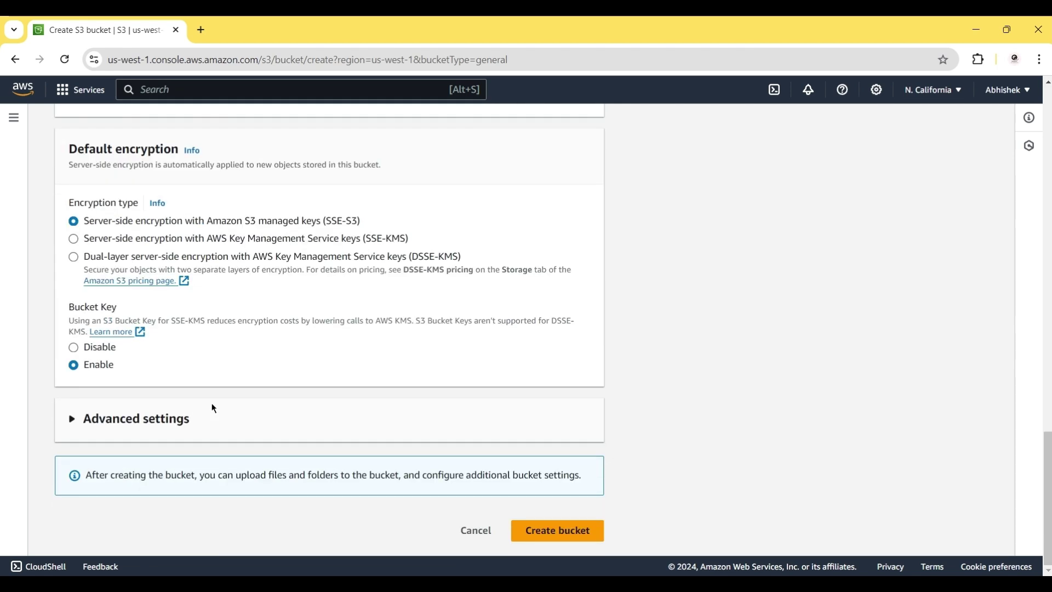
click(553, 530)
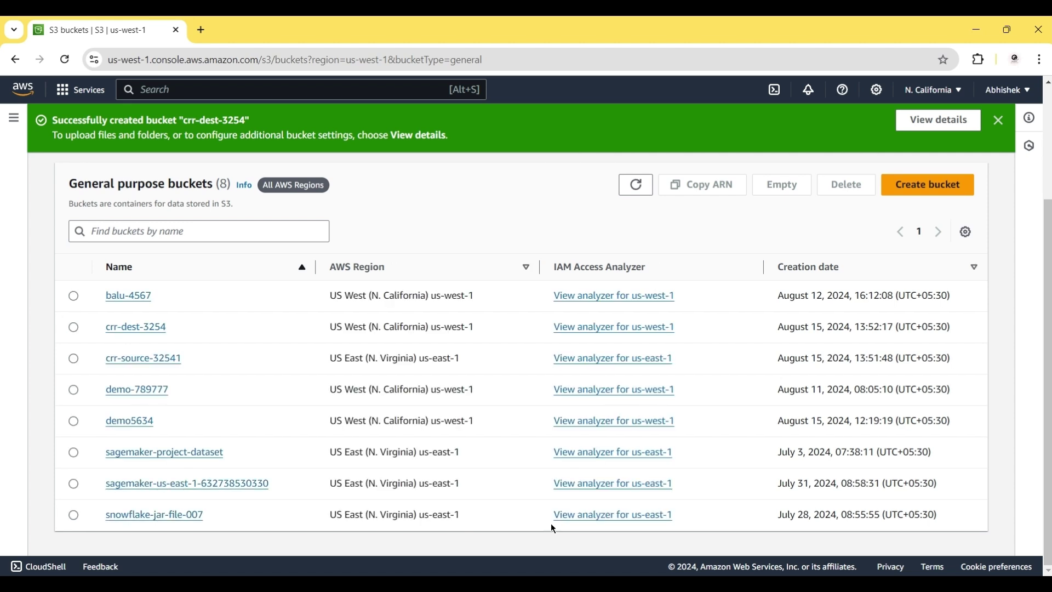
Switch the region back to US East (N. Virginia) and open the crr-source-32541 bucket.
click(946, 95)
click(891, 116)
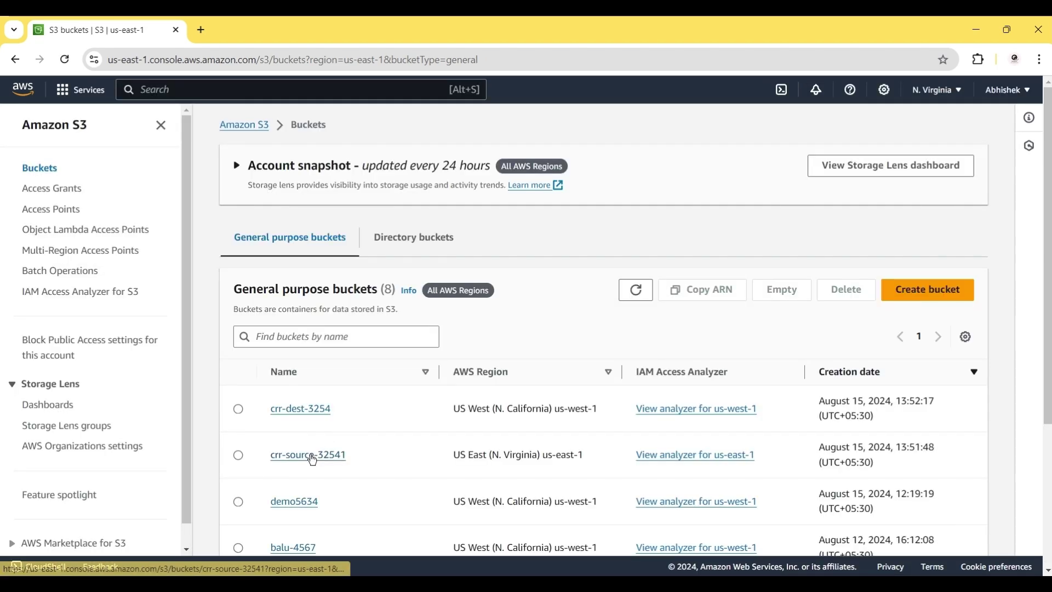
click(310, 456)
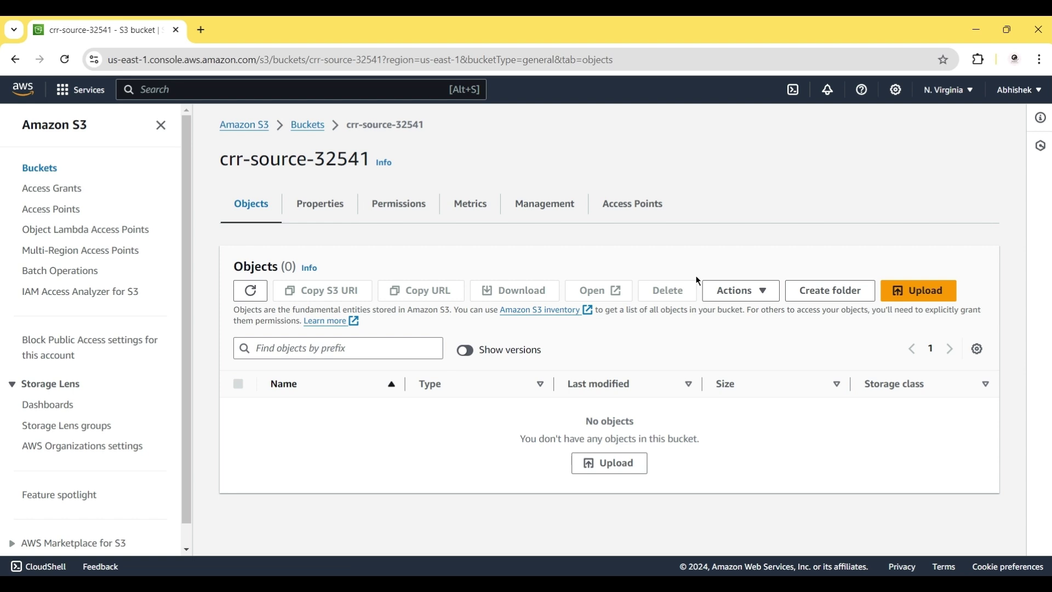
Start an upload to the source bucket and add the file Tweets.csv from the Downloads folder.
click(916, 290)
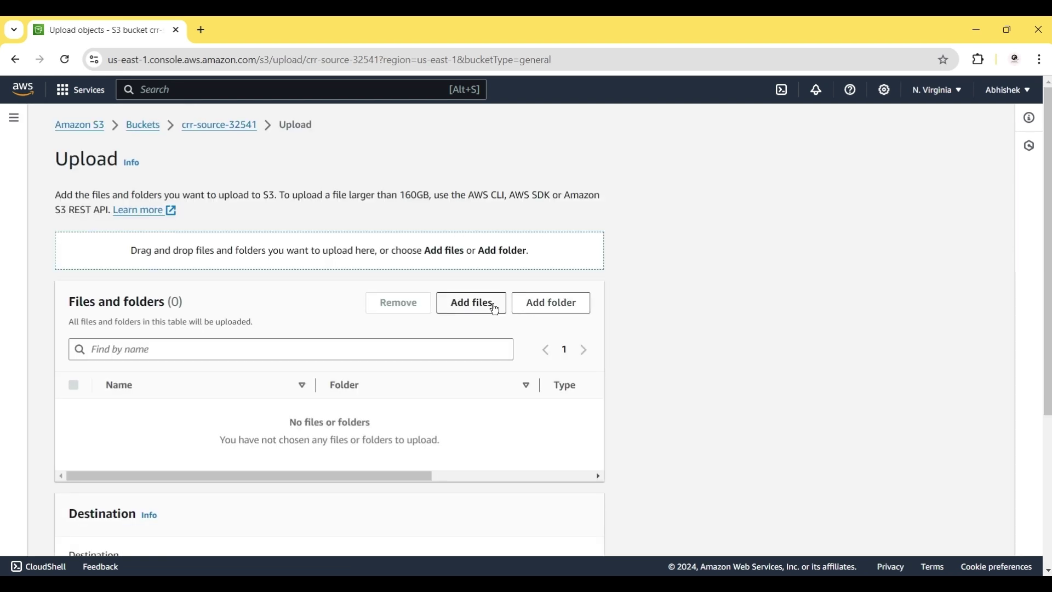
click(477, 314)
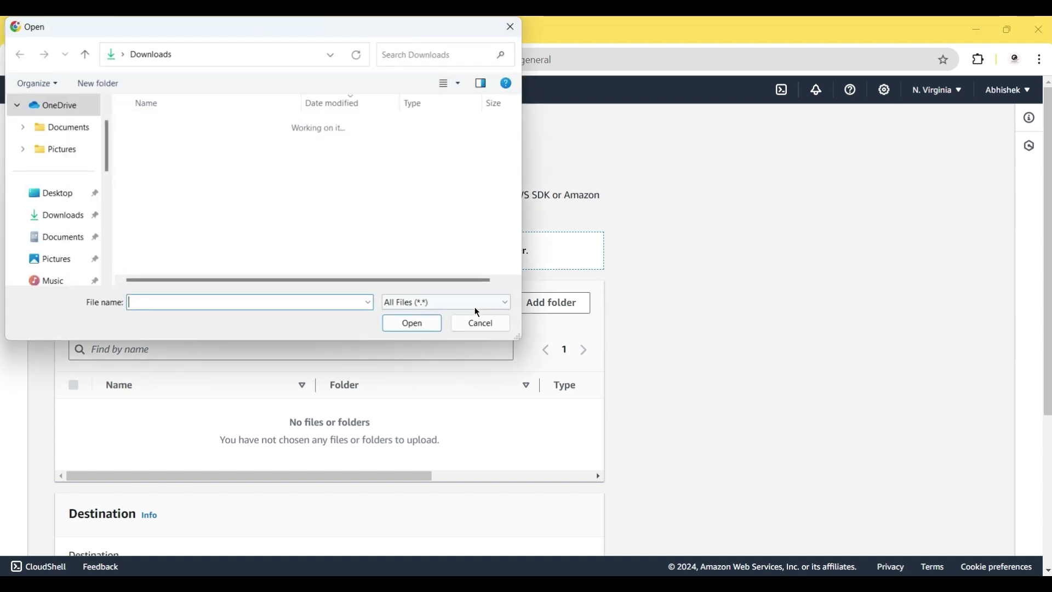
text(w)
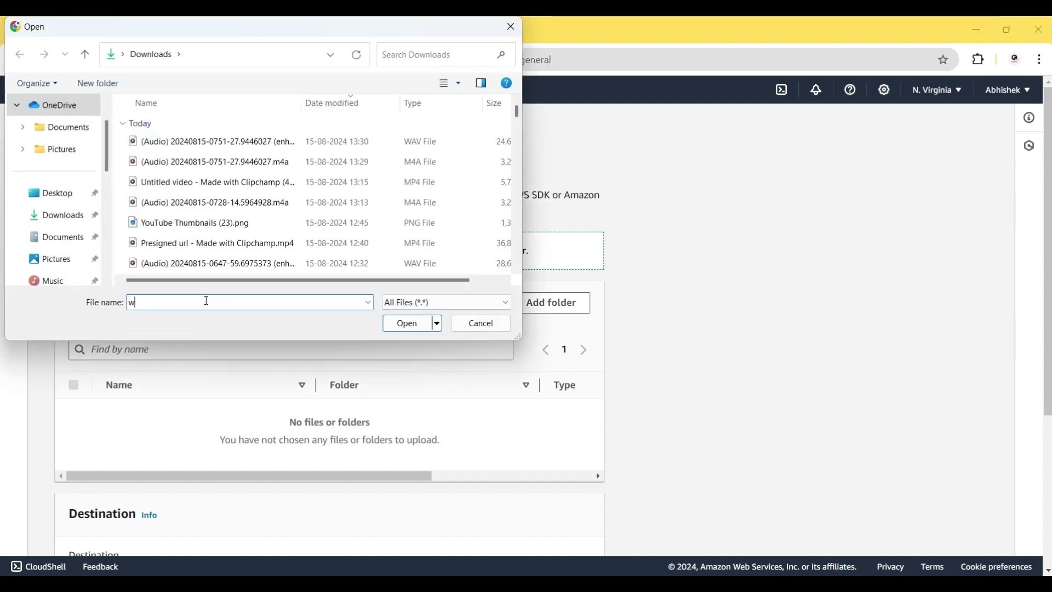
key(BackSpace)
text(twee)
key(Down)
key(Down)
key(Down)
key(Down)
key(Down)
key(Down)
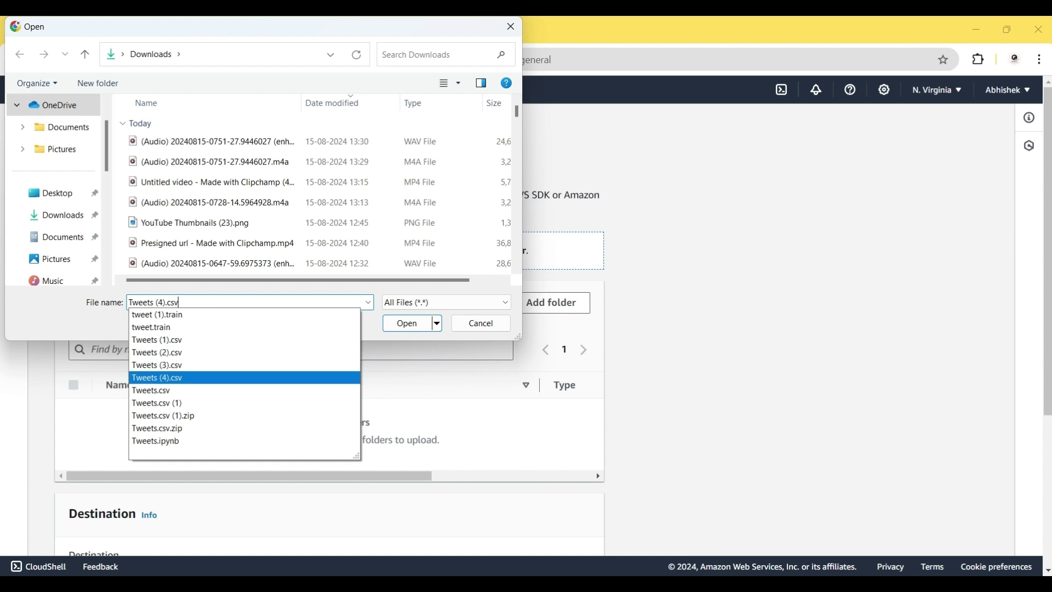
key(Down)
key(Return)
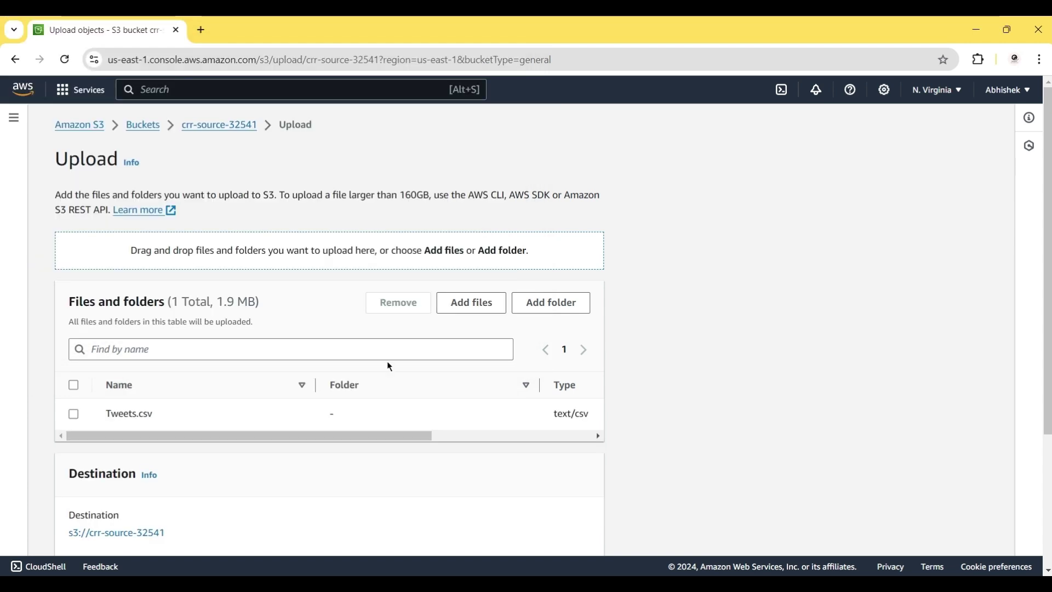
Upload Tweets.csv to the source bucket and return to its object list.
scroll(394, 362, down, 3)
click(580, 536)
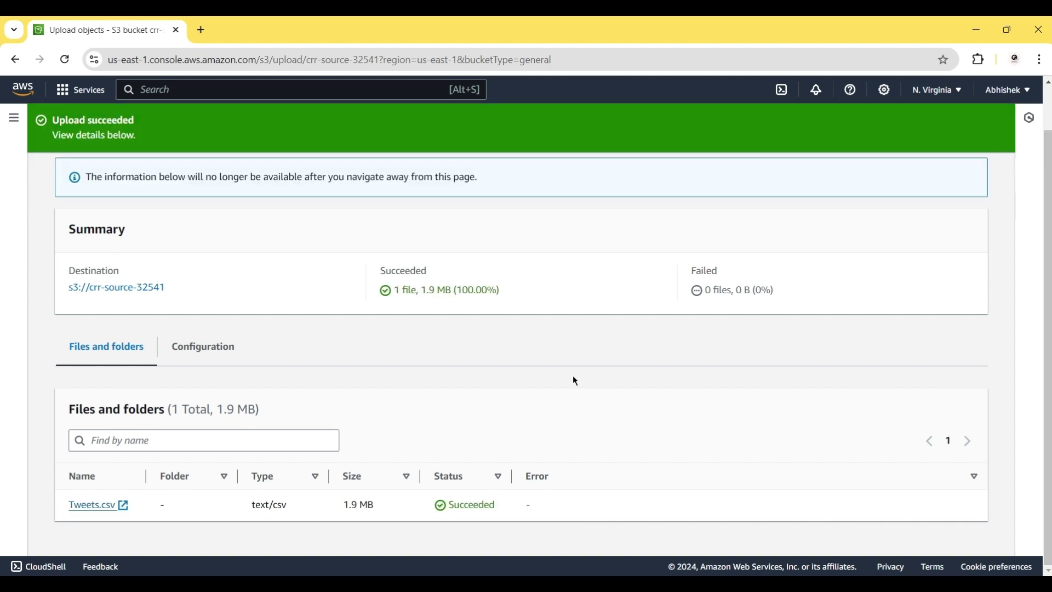
key(alt+Left)
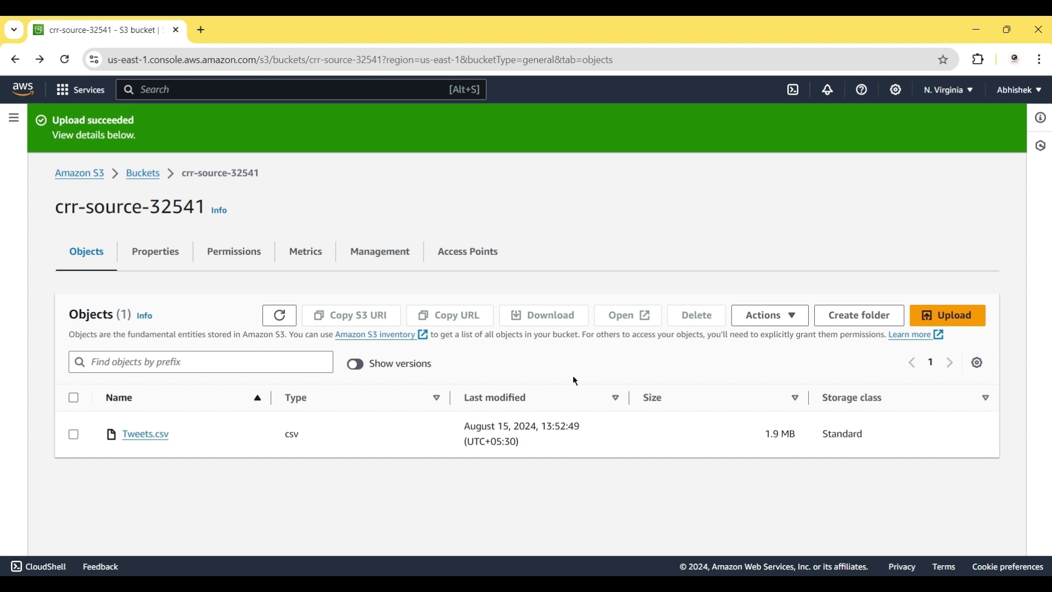
Start a replication rule for the crr-source-32541 bucket and name it crr-deewf-342.
click(393, 258)
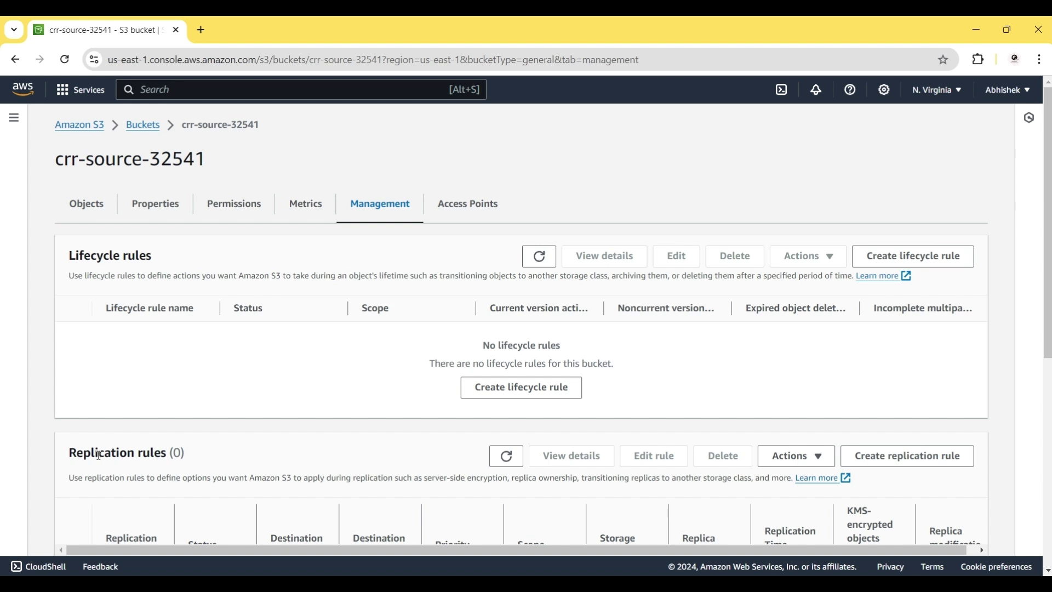
click(876, 455)
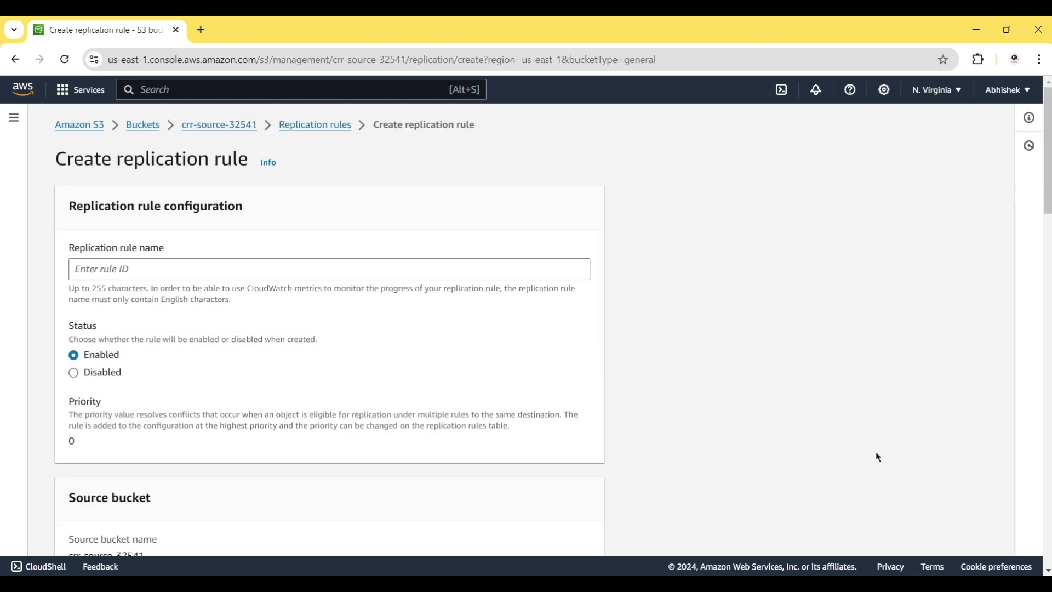
click(202, 276)
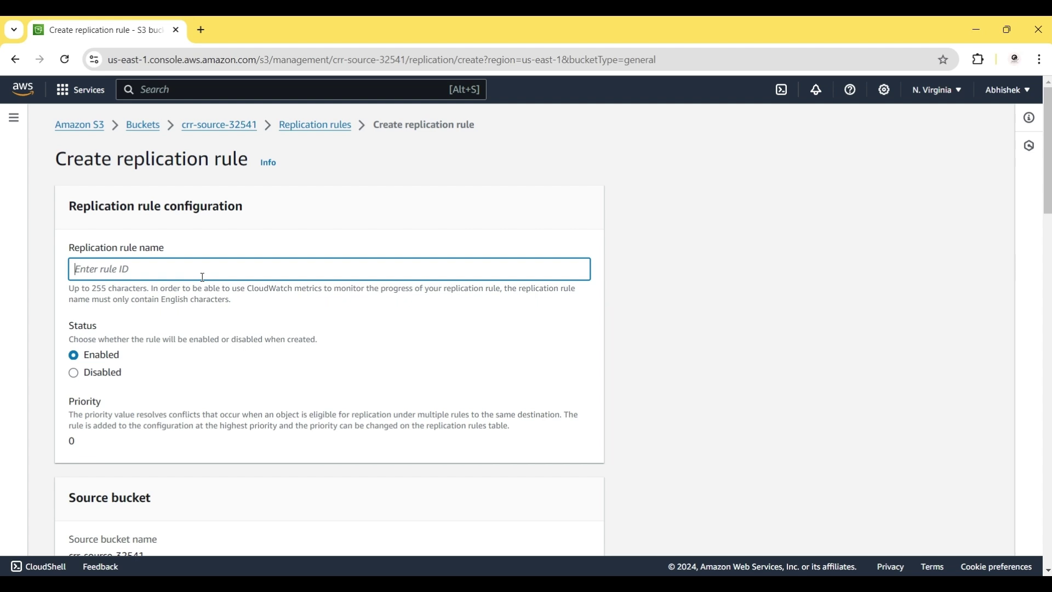
text(crr-deewf-342)
scroll(304, 389, down, 3)
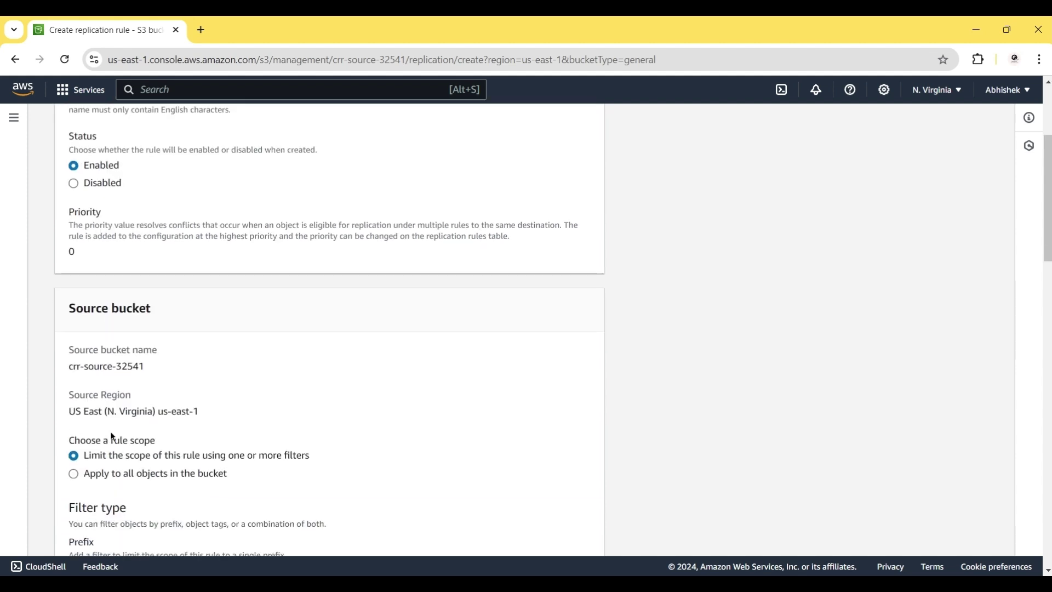
triple_click(104, 440)
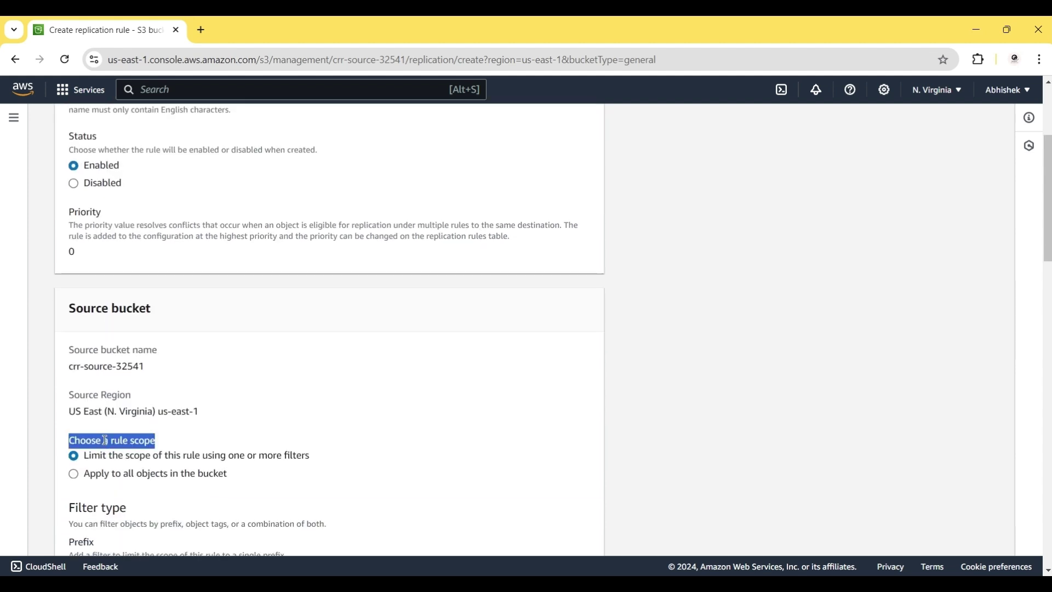
Apply the replication rule to all objects in the bucket and choose crr-dest-3254 in this account as the destination.
click(77, 474)
scroll(157, 434, down, 4)
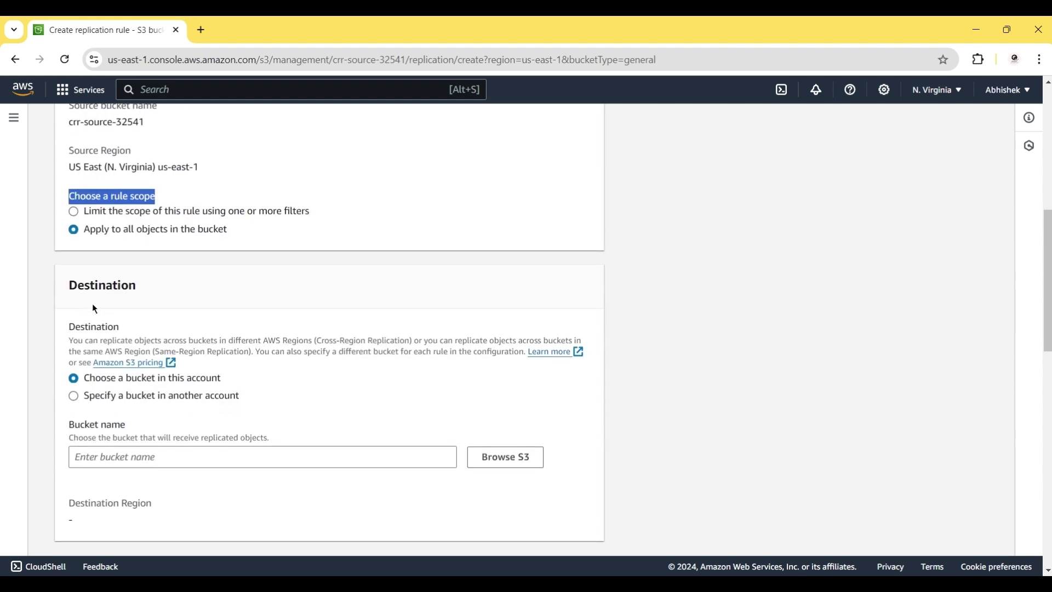
click(510, 465)
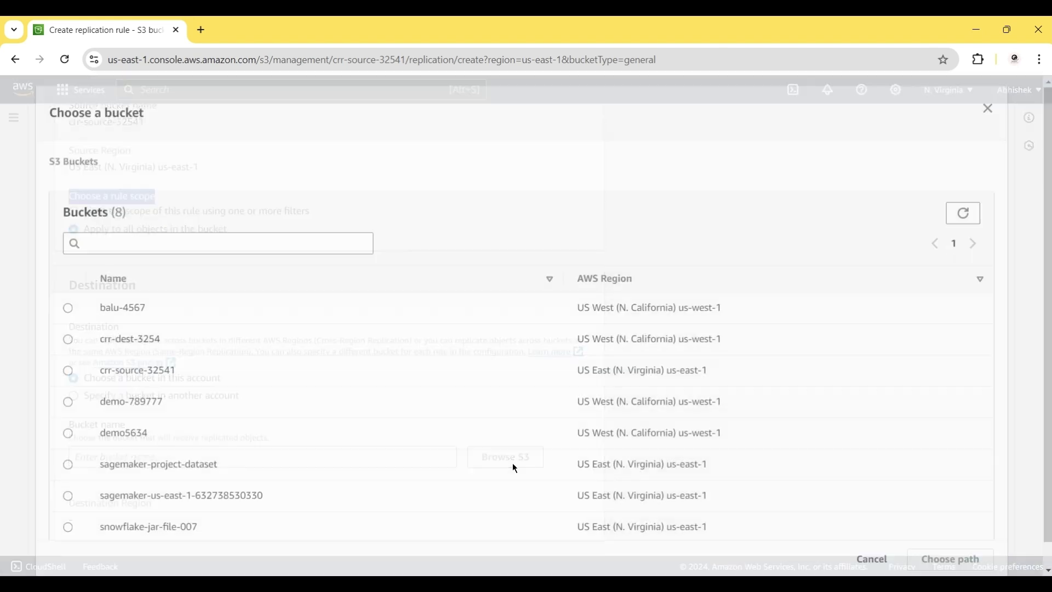
click(67, 337)
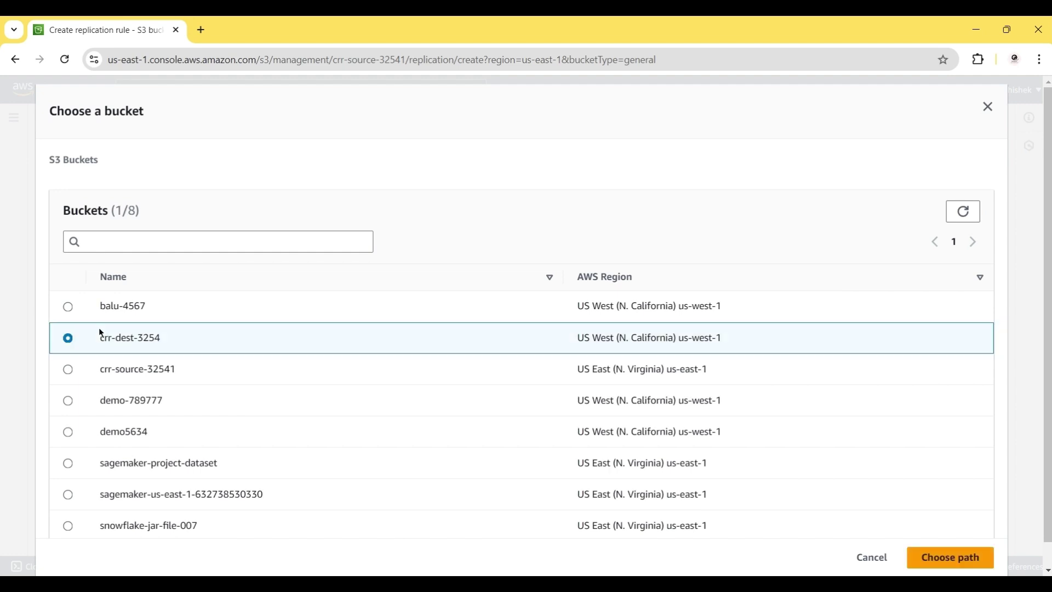
click(924, 557)
Set the replication rule to create a new IAM role and save the rule with the additional replication options off.
scroll(841, 446, down, 3)
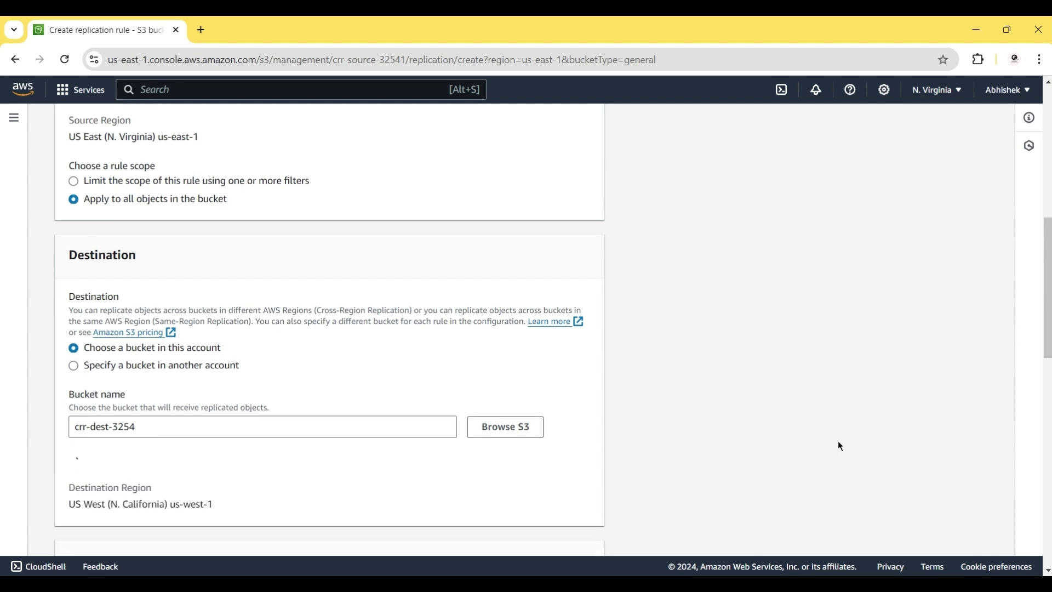
scroll(838, 441, down, 3)
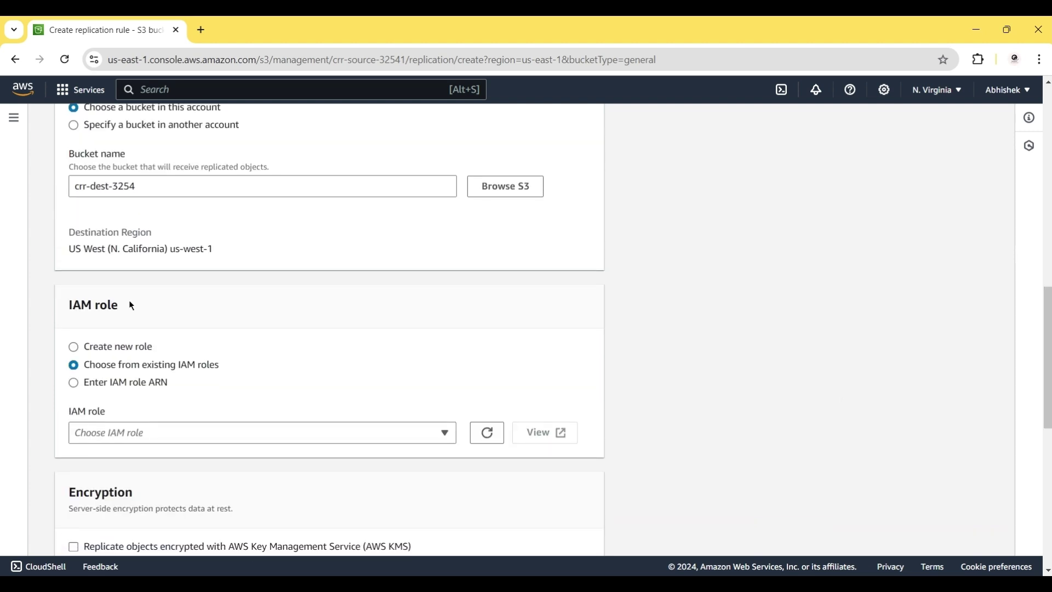
click(79, 347)
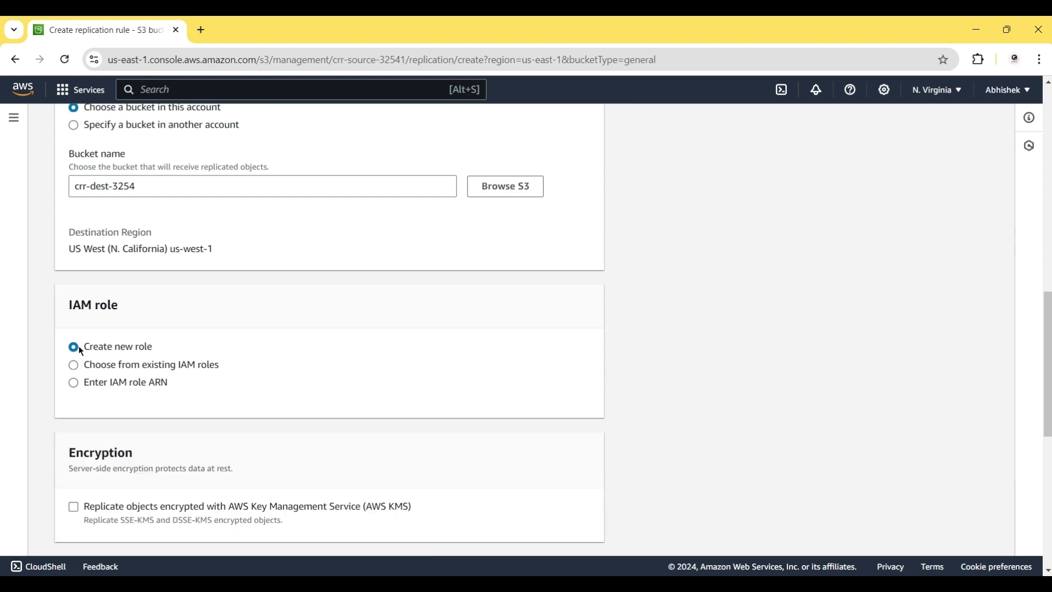
scroll(362, 442, down, 8)
scroll(362, 443, up, 3)
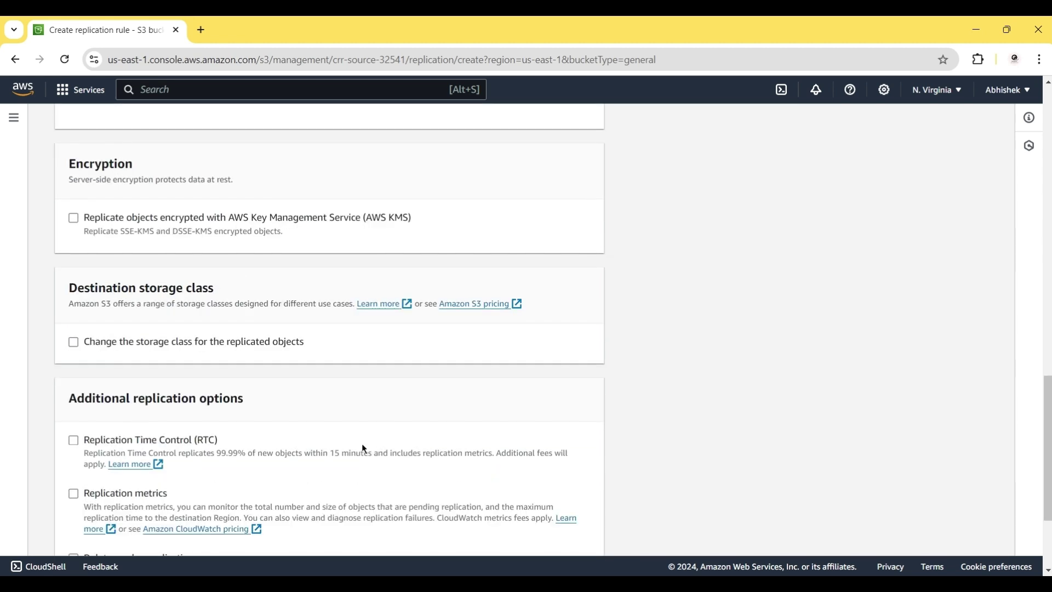
scroll(362, 446, down, 1)
scroll(363, 448, down, 3)
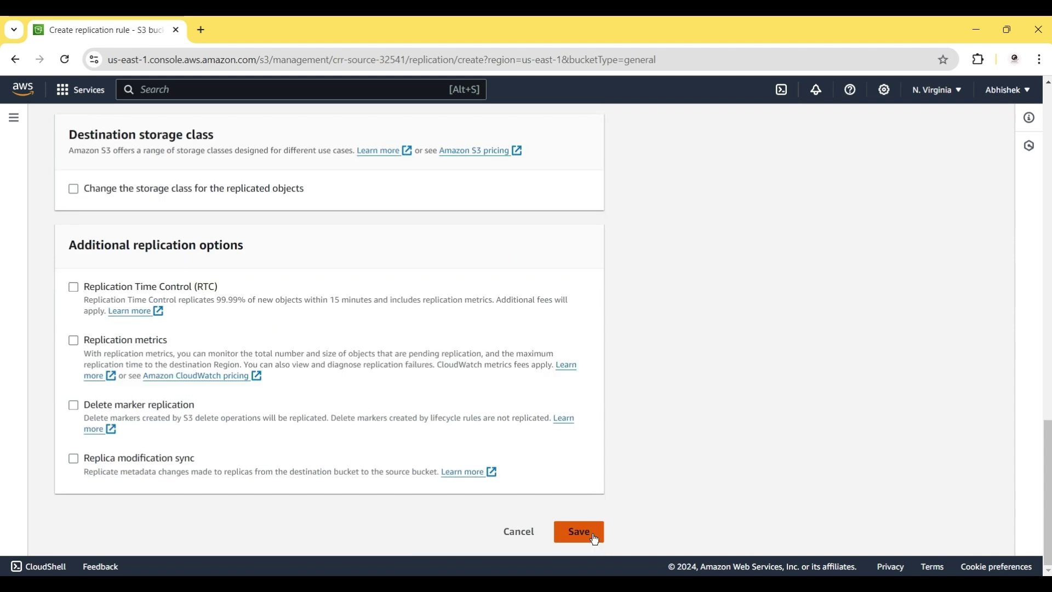
click(594, 539)
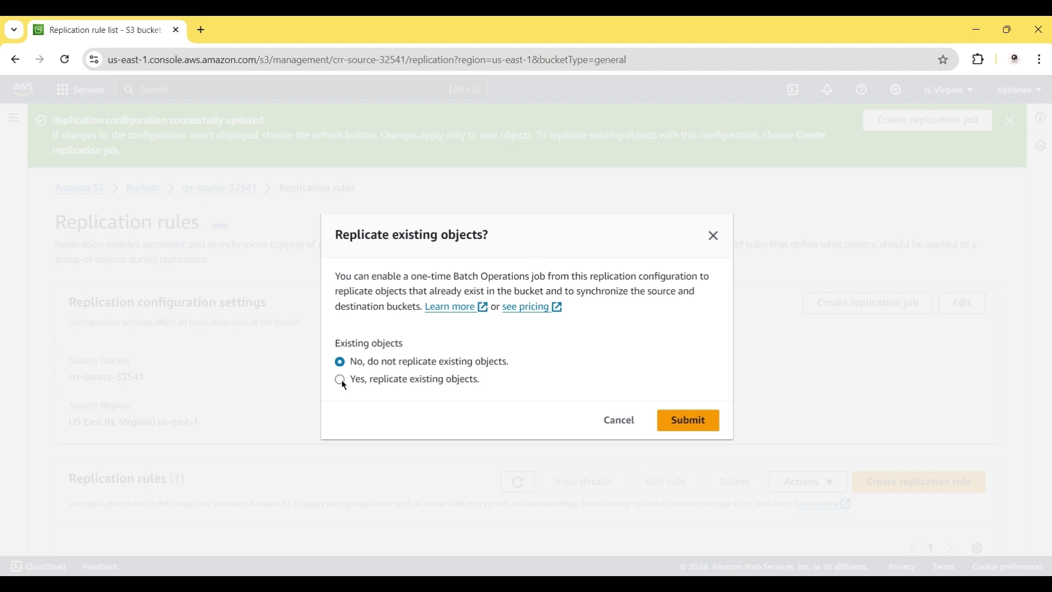
Opt to replicate existing objects and set the batch job's completion report destination to the demo5634 bucket.
click(686, 420)
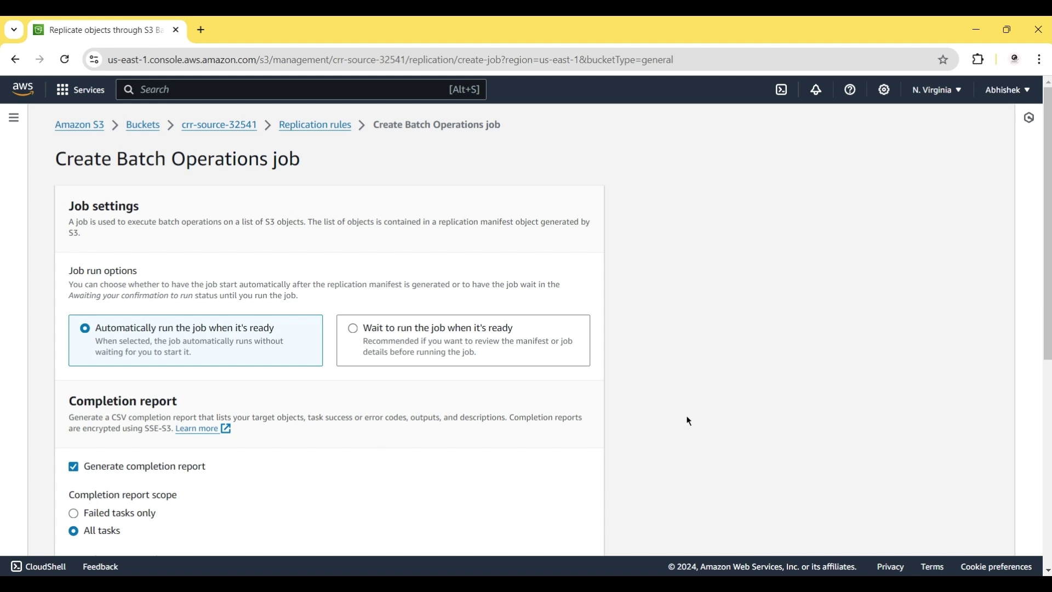
scroll(378, 429, down, 3)
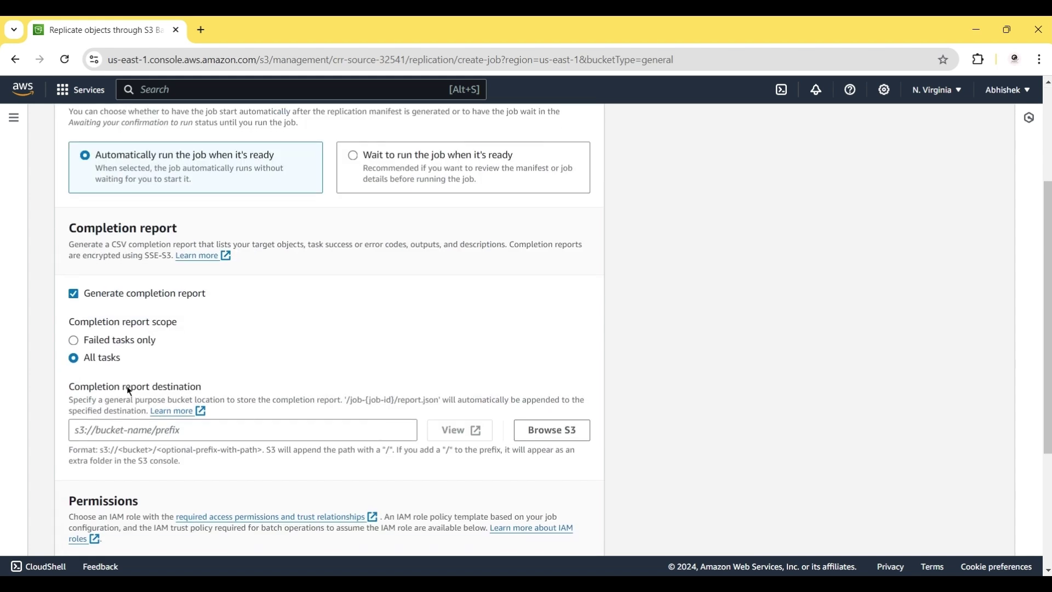
double_click(130, 390)
click(552, 430)
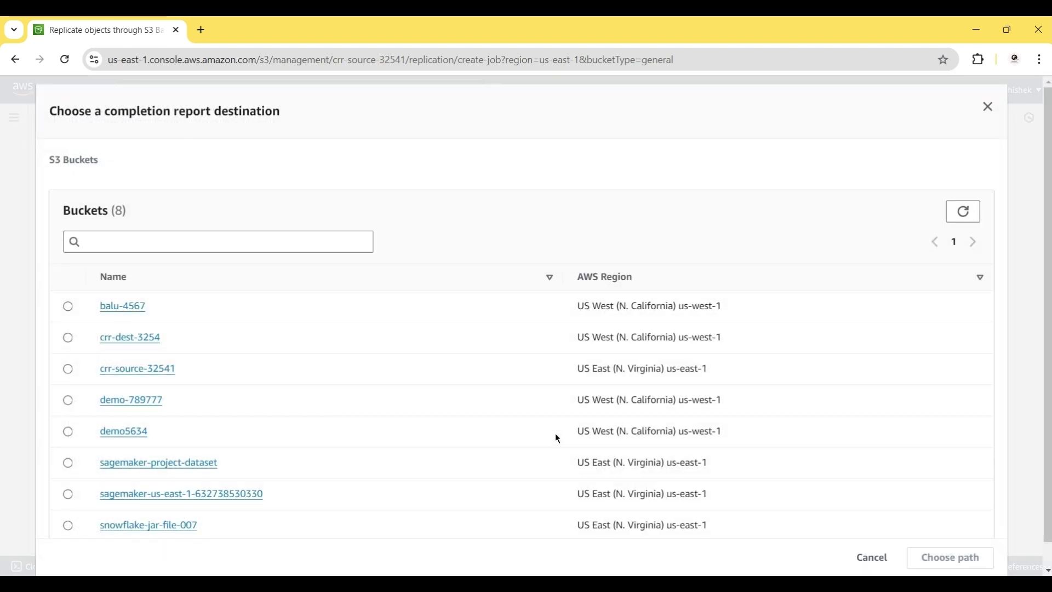
click(68, 433)
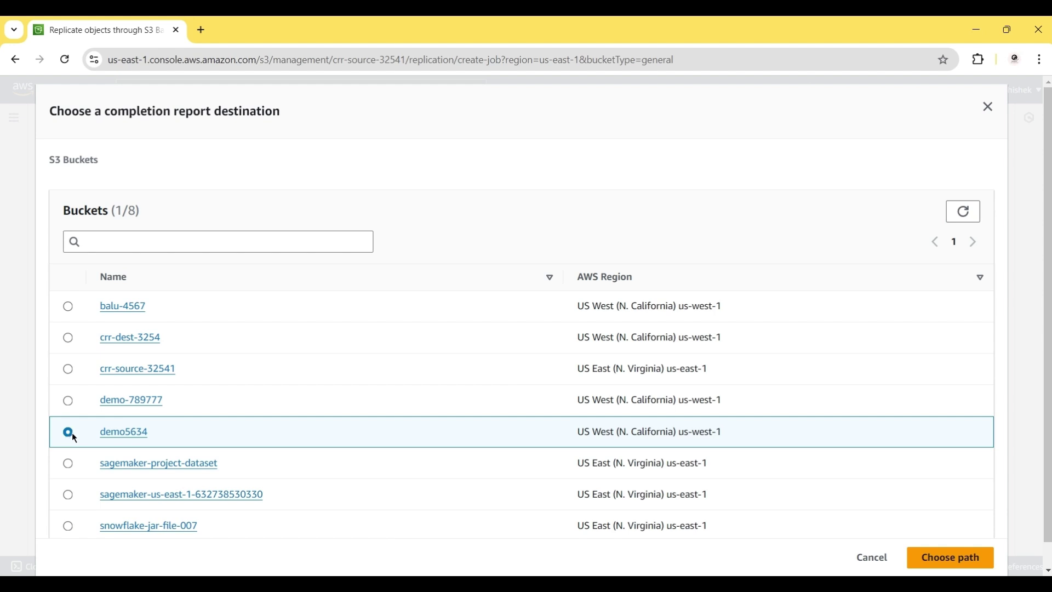
click(950, 558)
Set the Batch Operations job's permissions to create a new IAM role and save the job.
scroll(813, 469, down, 3)
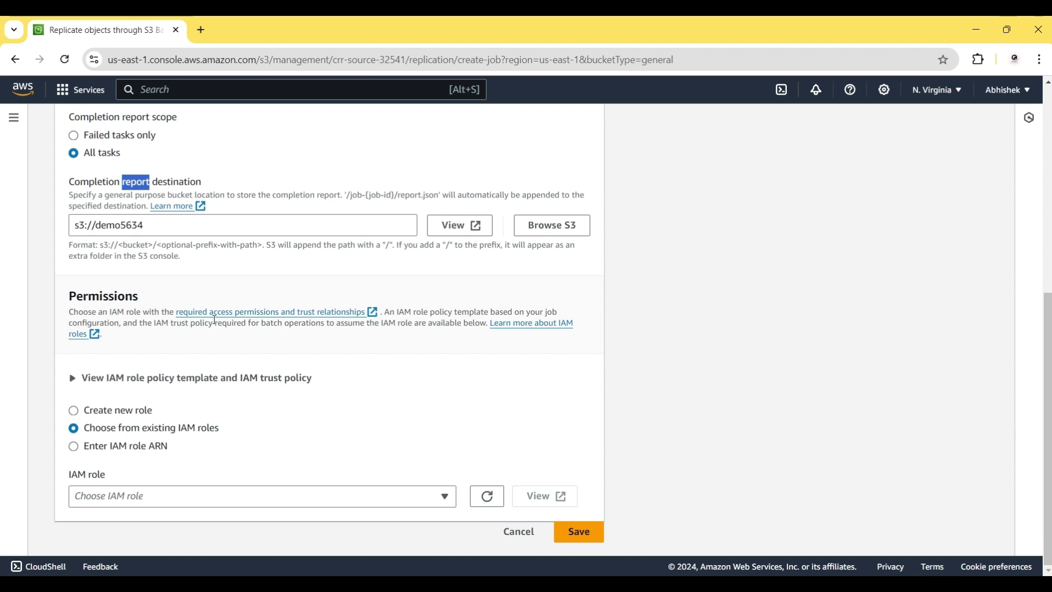
click(75, 411)
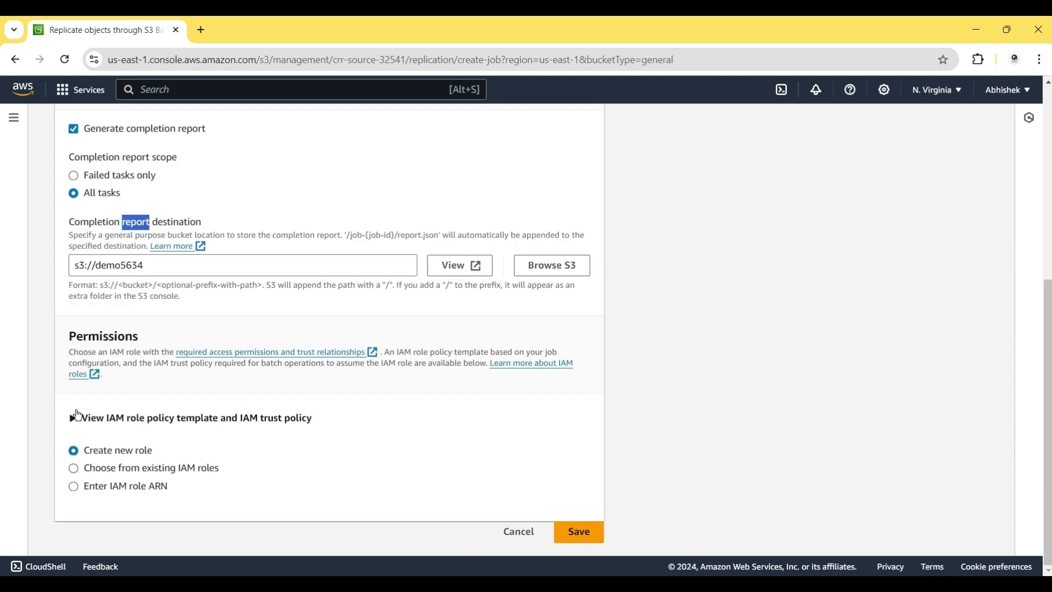
click(582, 534)
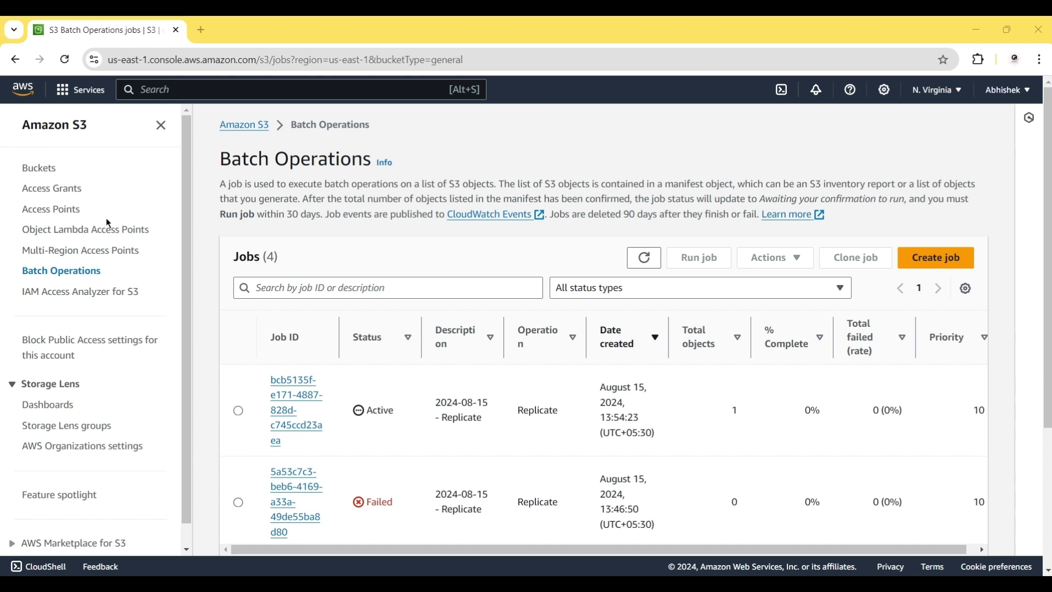
Return to the bucket list and open the destination bucket crr-dest-3254 to check its objects.
click(36, 171)
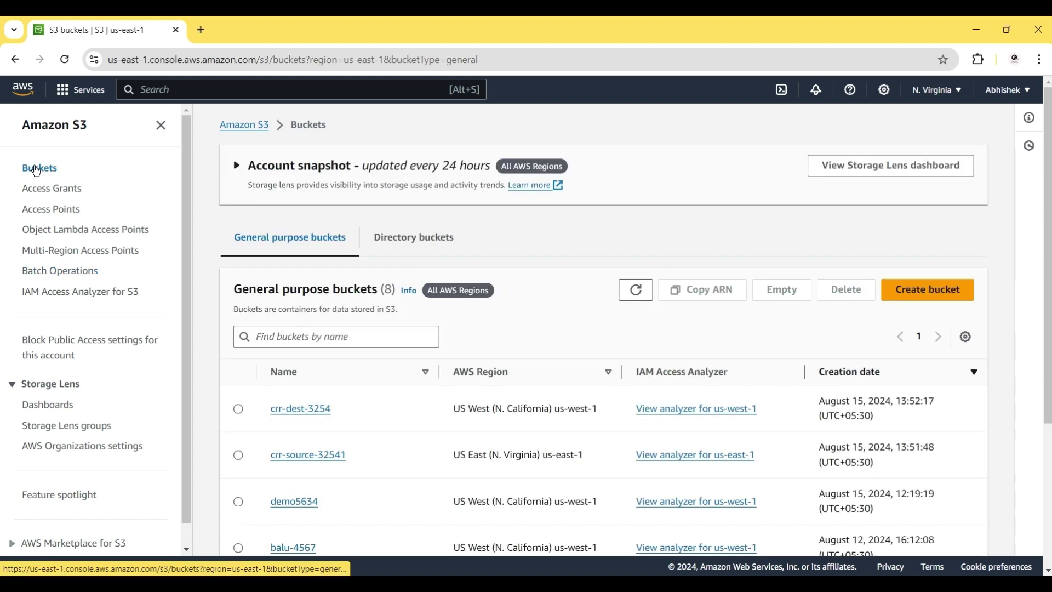
click(303, 410)
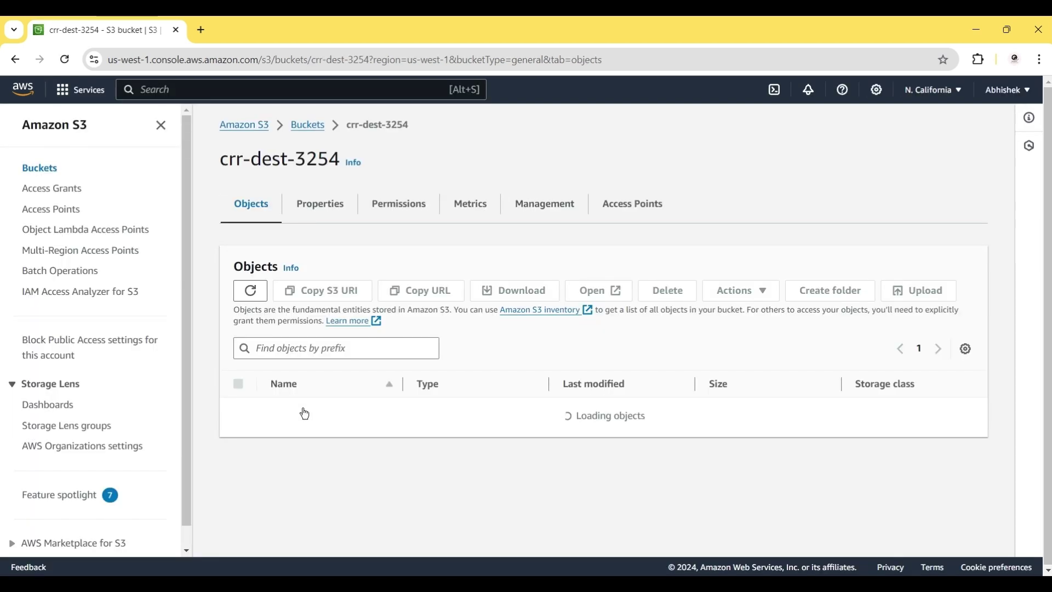